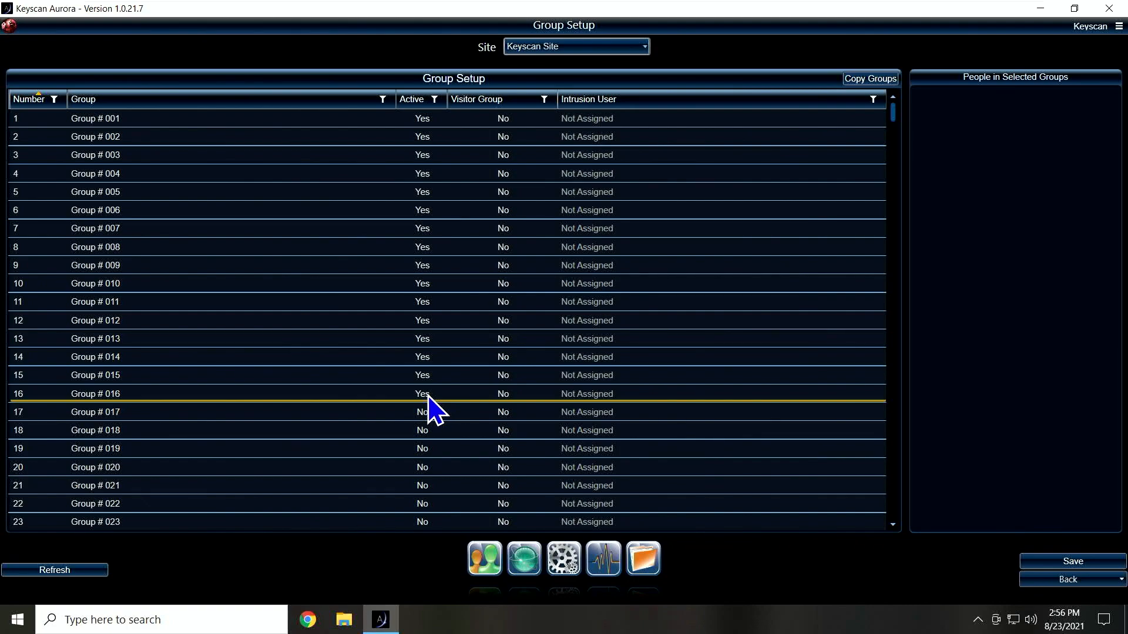
Deactivate groups 6 through 16 in the group list
{"action": "left_click", "coordinate": [428, 397]}
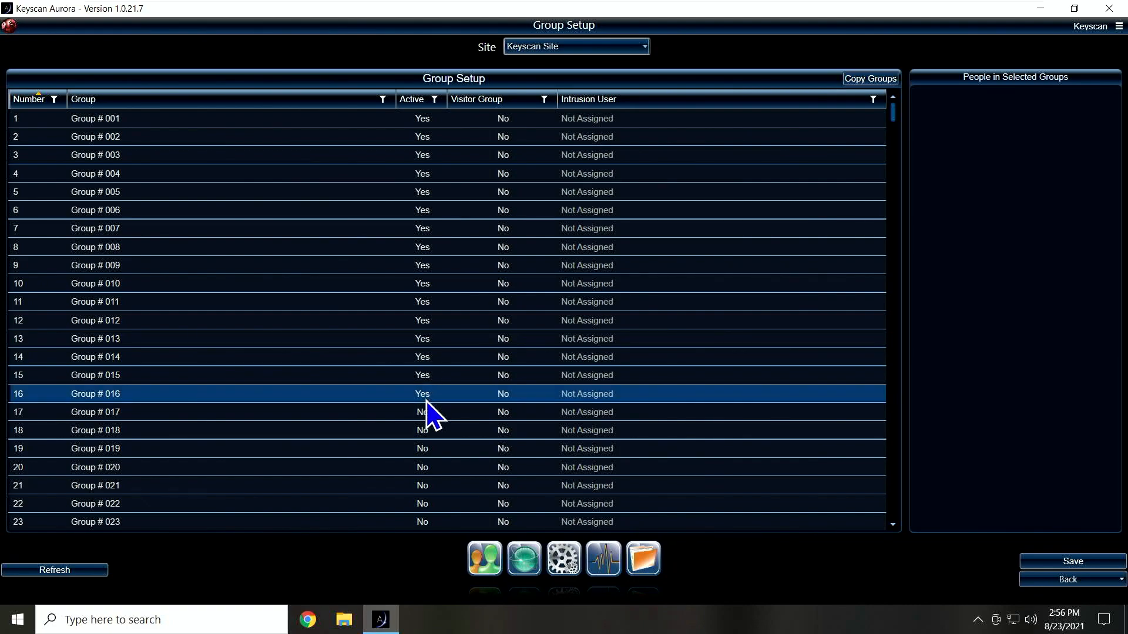
{"action": "left_click", "coordinate": [427, 399]}
{"action": "key", "text": "Up"}
{"action": "key", "text": "Up"}
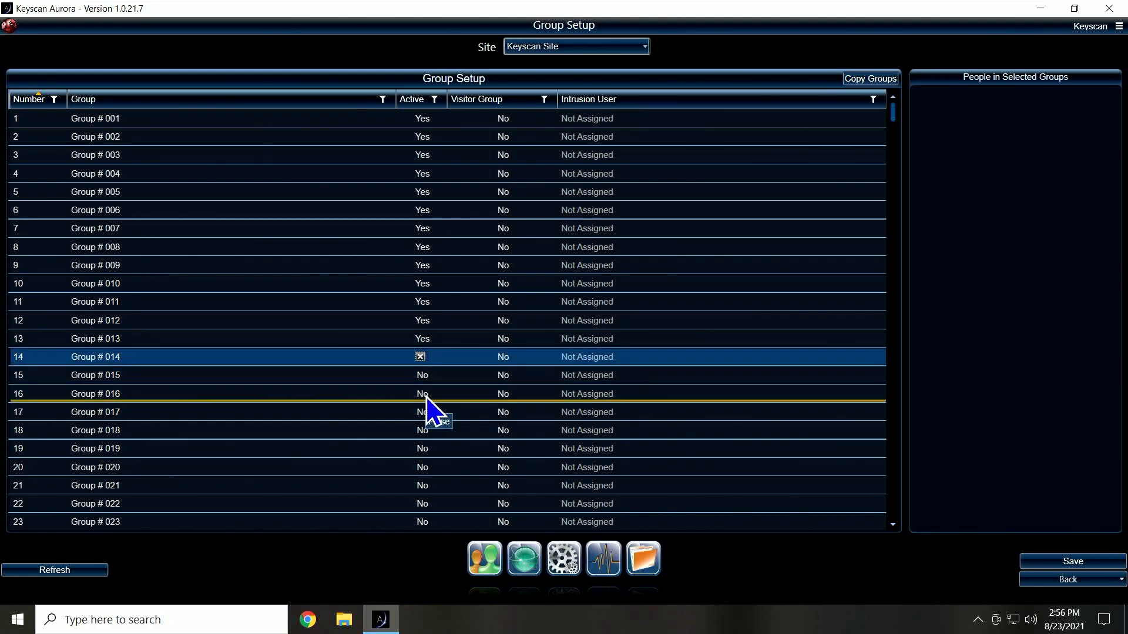
{"action": "key", "text": "Up"}
{"action": "key", "text": "Up"}
{"action": "key", "text": "Up"}
{"action": "key", "text": "Up"}
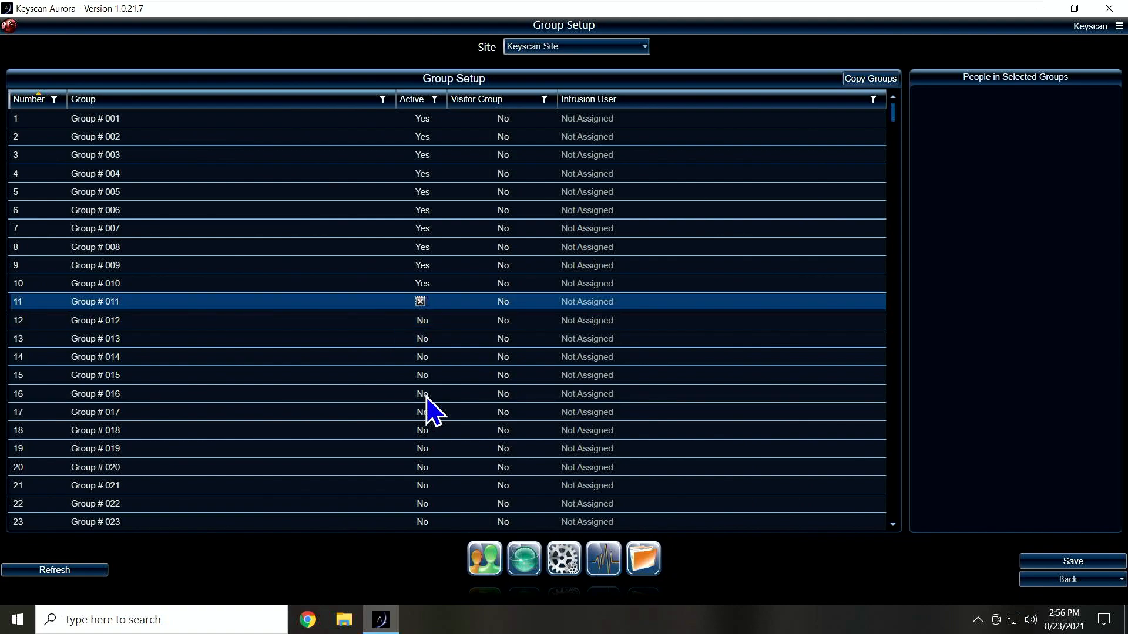
{"action": "key", "text": "Up"}
{"action": "key", "text": "Up"}
{"action": "key", "text": "Up"}
{"action": "key", "text": "Up"}
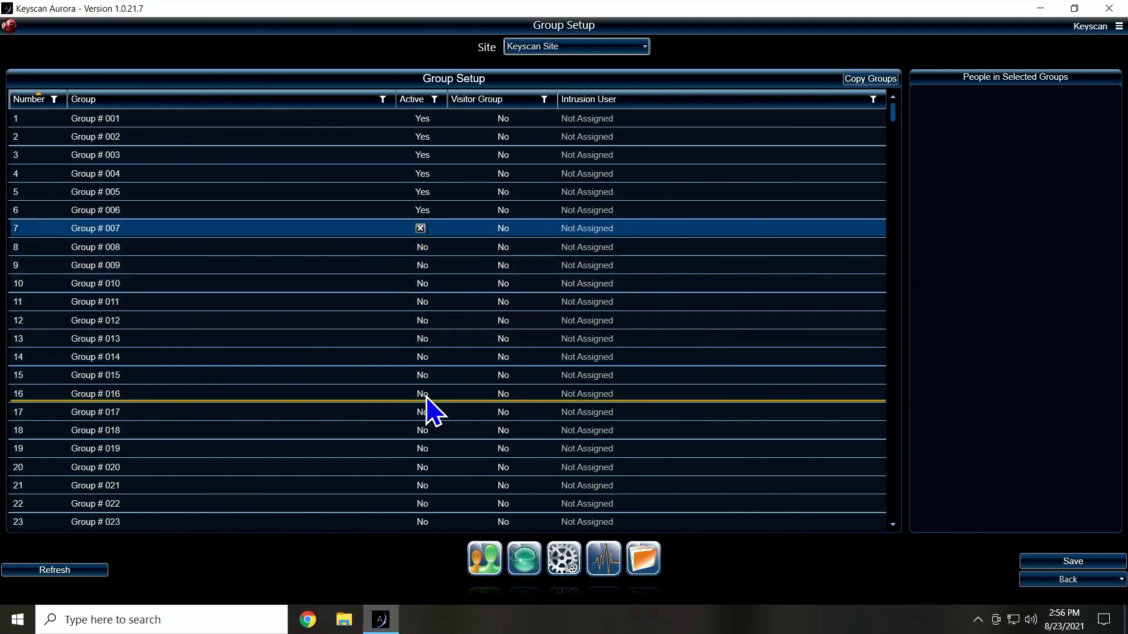
{"action": "key", "text": "Up"}
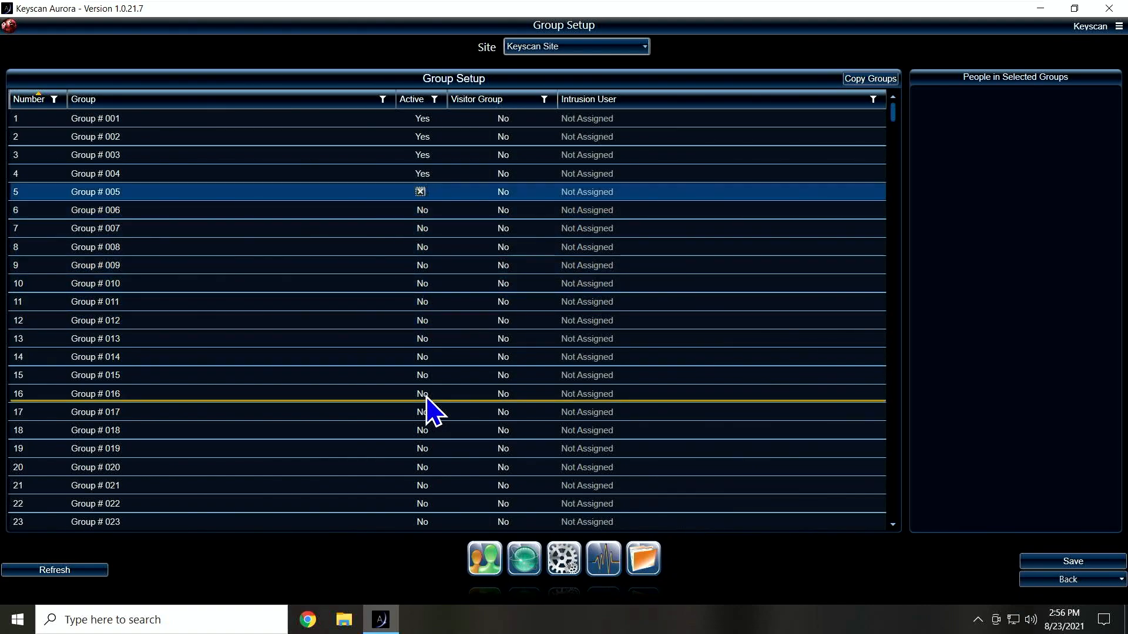
Rename group 1 as Resident Common and group 2 as Staff Common
{"action": "left_click", "coordinate": [126, 120]}
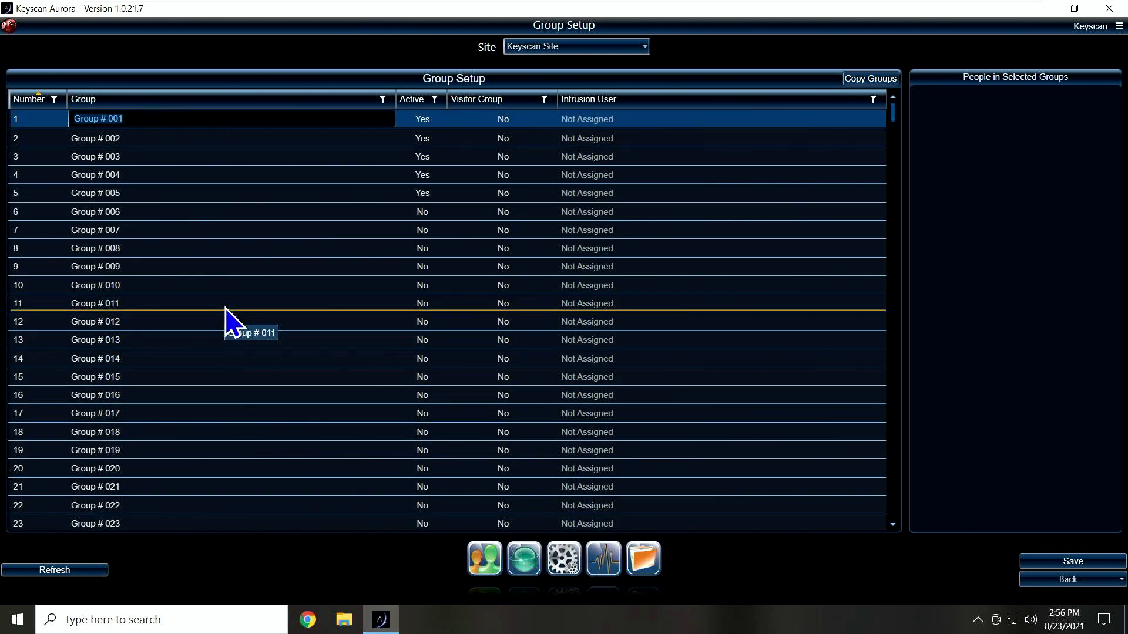
{"action": "type", "text": "Resident Common"}
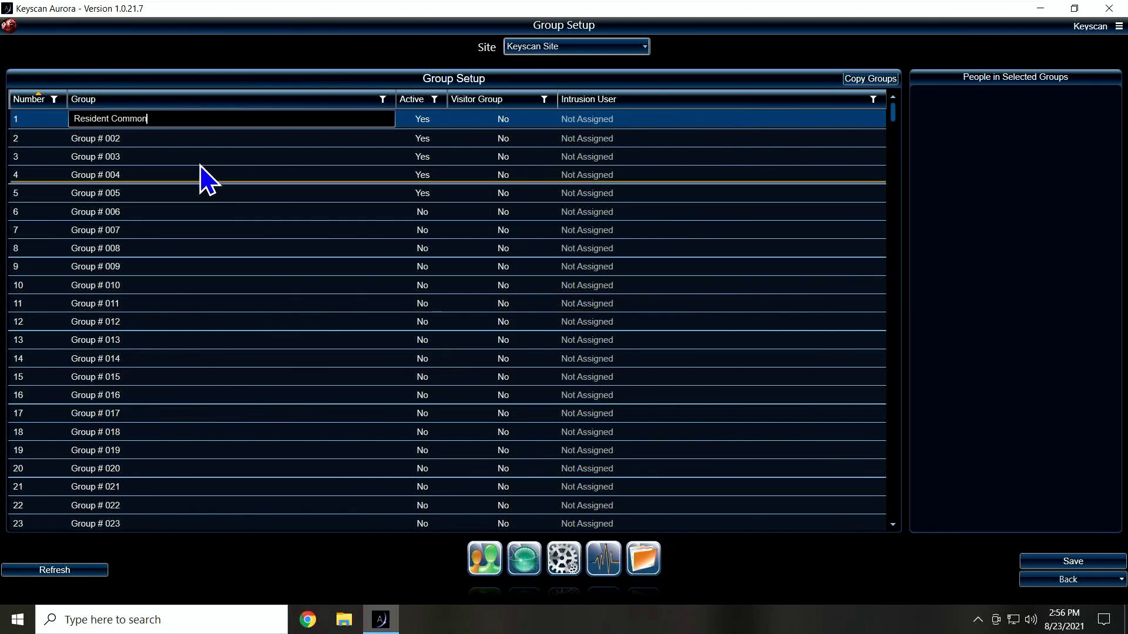
{"action": "left_click", "coordinate": [194, 140]}
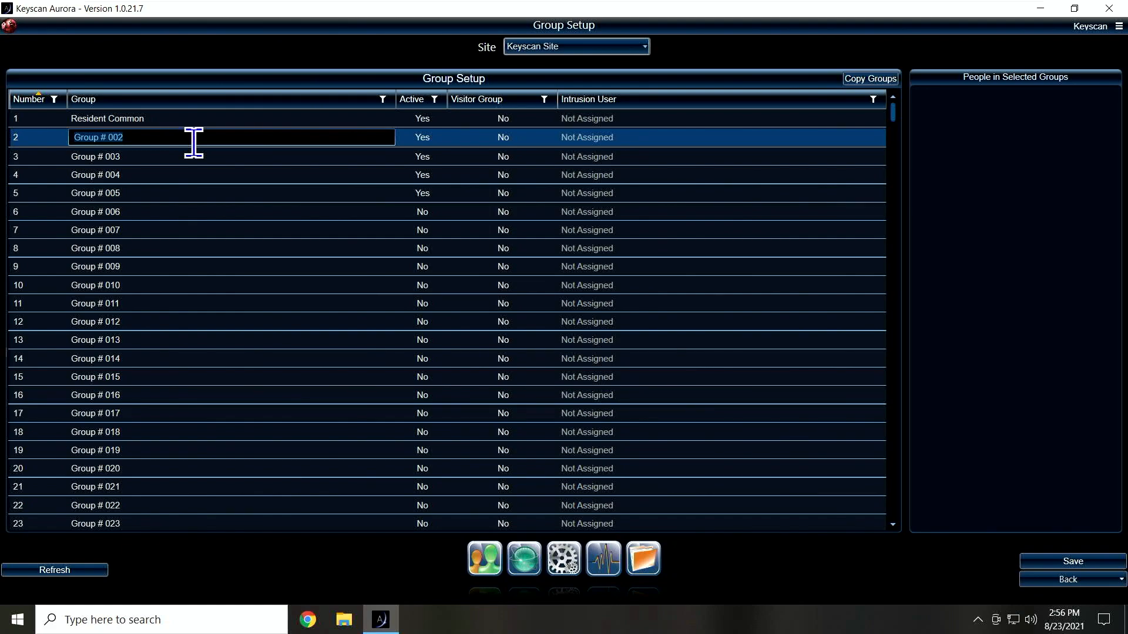
{"action": "type", "text": "Staff Common"}
Rename group 3 as Parking and group 4 as Guest Entry
{"action": "left_click", "coordinate": [176, 155]}
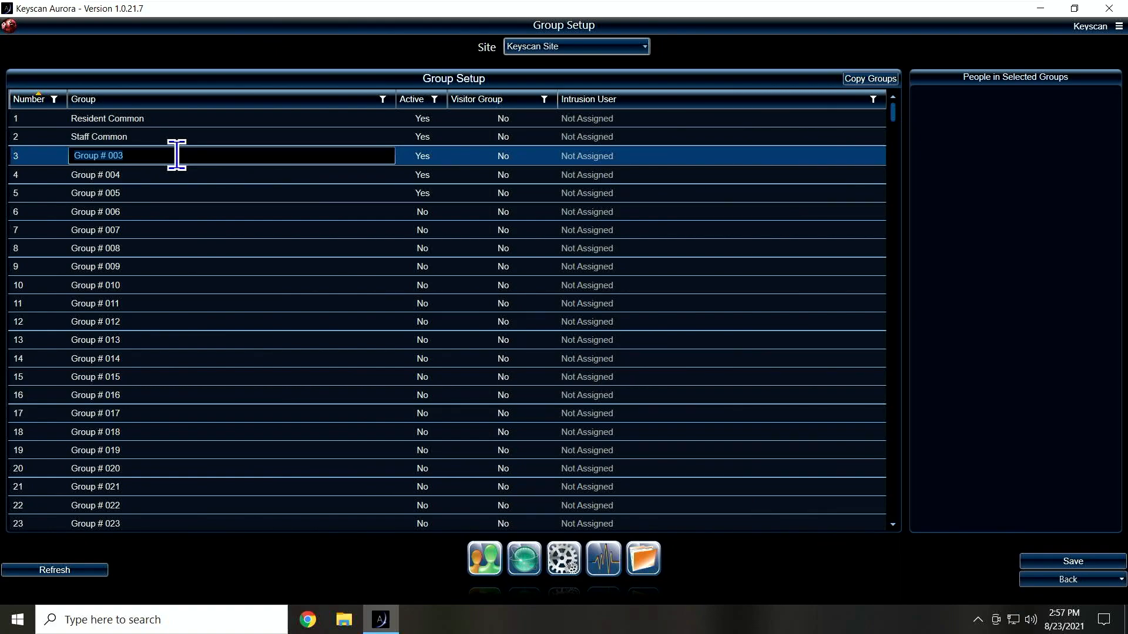
{"action": "type", "text": "Parking"}
{"action": "left_click", "coordinate": [153, 174]}
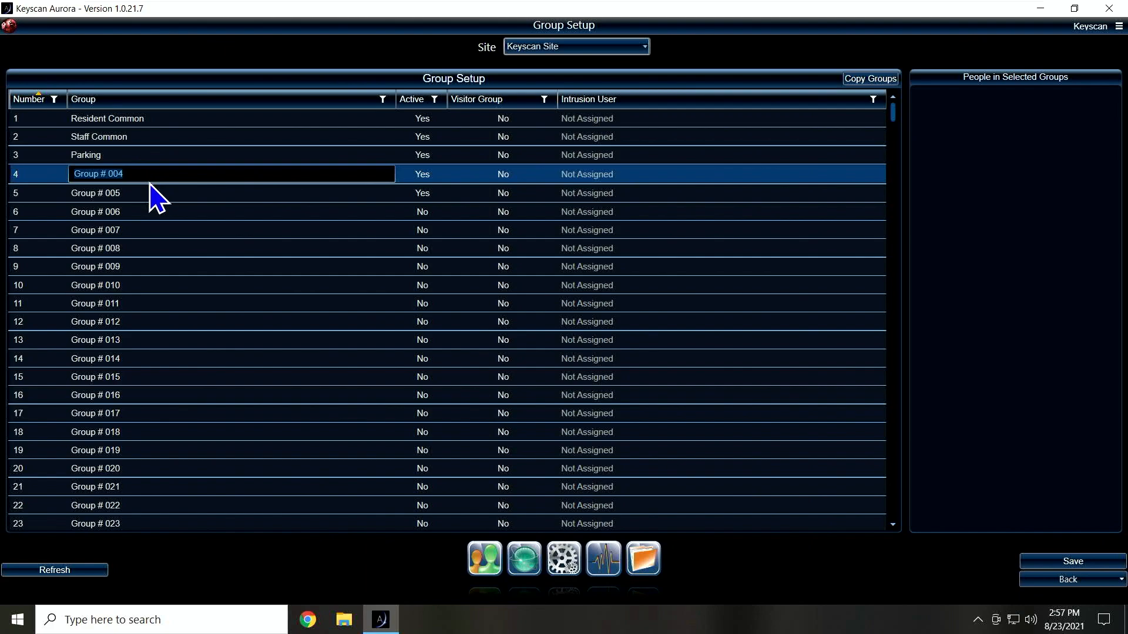
{"action": "left_click_drag", "start_coordinate": [150, 183], "coordinate": [154, 188]}
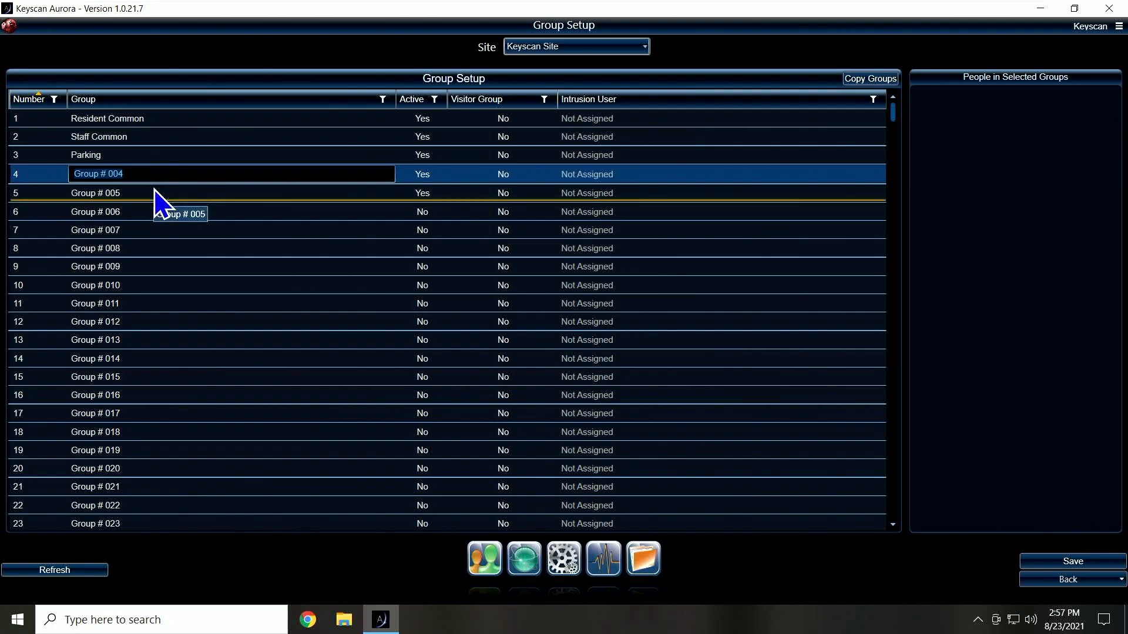
{"action": "type", "text": "Guest Entry"}
{"action": "left_click_drag", "start_coordinate": [155, 194], "coordinate": [181, 187]}
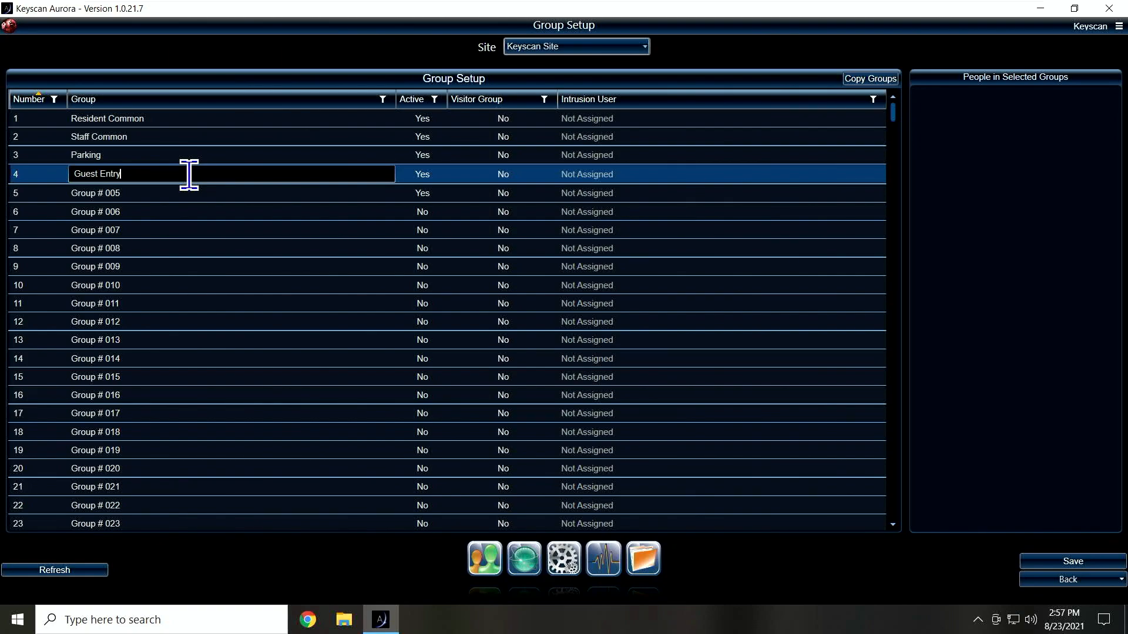
Rename group 5 as Maintenance Room and save the group setup
{"action": "mouse_move", "coordinate": [194, 193]}
{"action": "left_mouse_down"}
{"action": "mouse_move", "coordinate": [219, 219]}
{"action": "mouse_move", "coordinate": [382, 213]}
{"action": "mouse_move", "coordinate": [215, 189]}
{"action": "left_mouse_up"}
{"action": "type", "text": "Maintenance Room"}
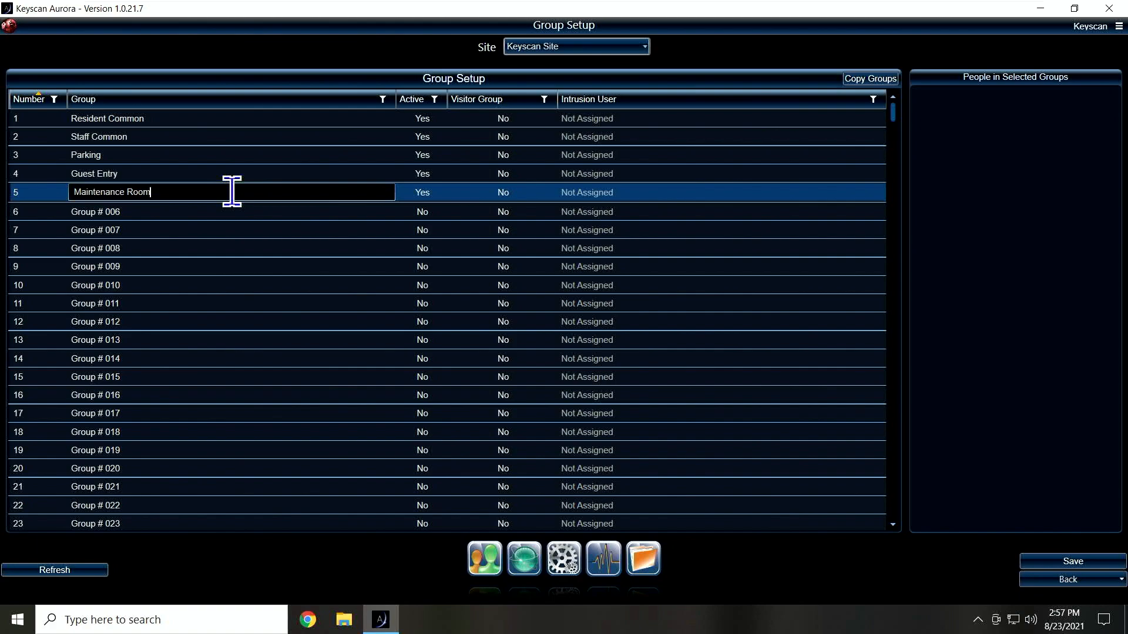
{"action": "left_click_drag", "start_coordinate": [394, 230], "coordinate": [364, 212]}
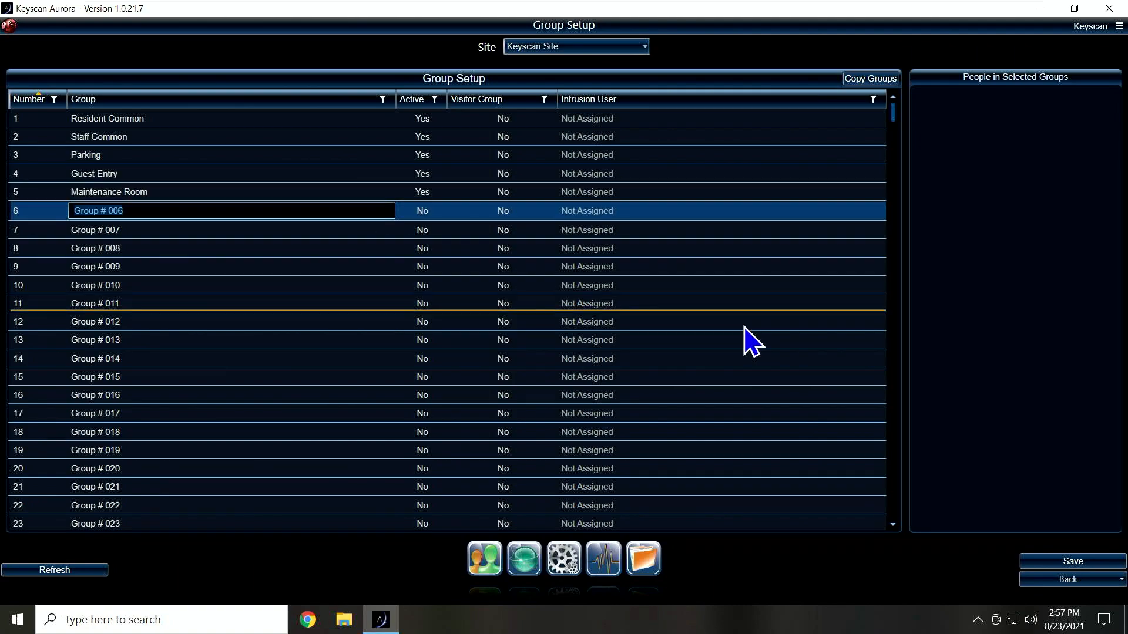
{"action": "left_click", "coordinate": [1051, 563]}
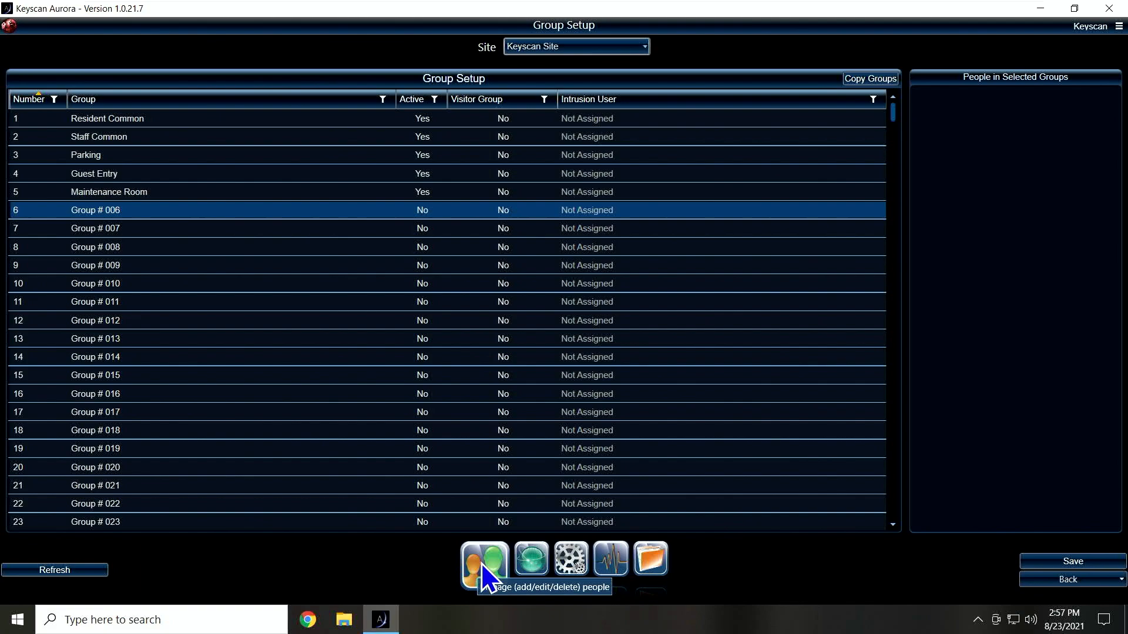
In Group Access Levels, apply 24HR to Resident Common for Main Entry Panel (In) and (Out), Parking Garage (In), Pool Gate (In) and Side Entry (In)
{"action": "left_click", "coordinate": [489, 579]}
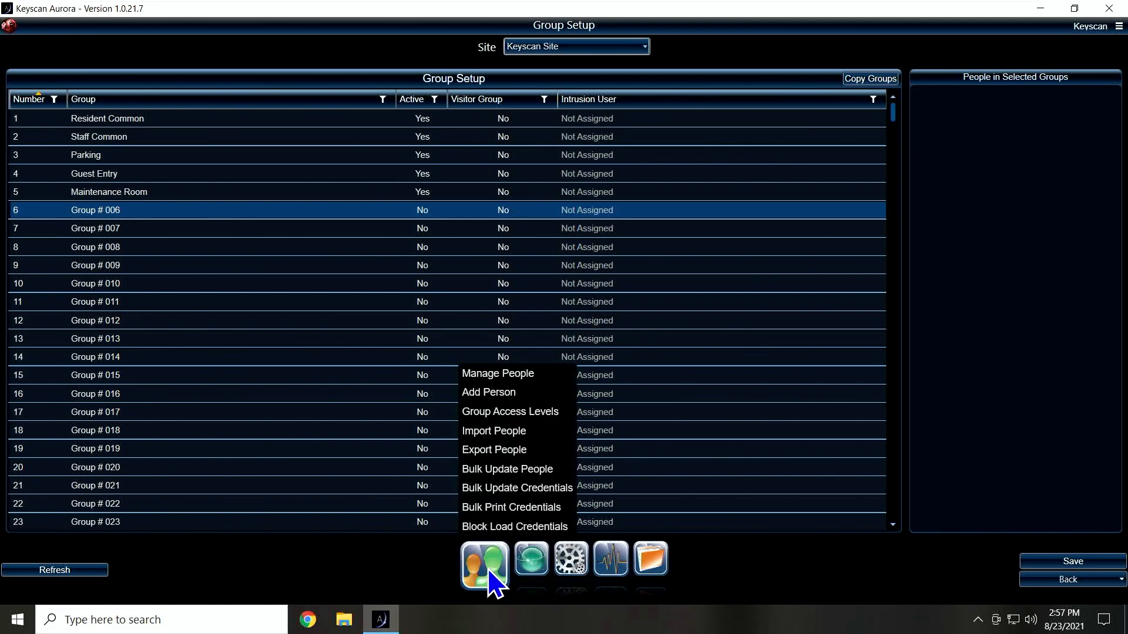
{"action": "left_click", "coordinate": [543, 412]}
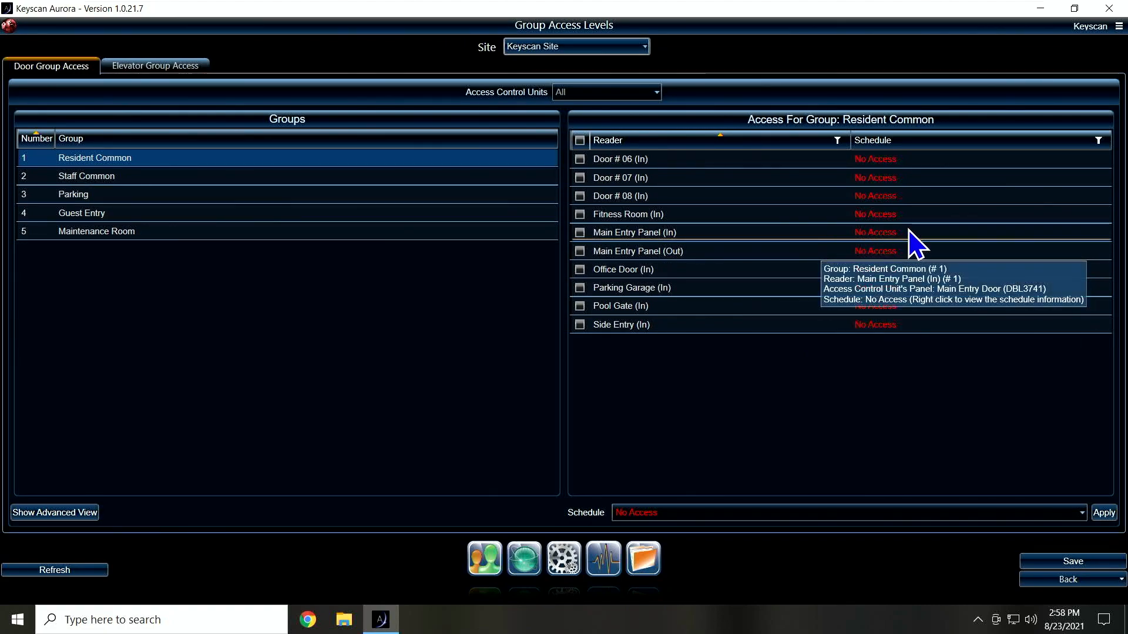
{"action": "left_click", "coordinate": [890, 233]}
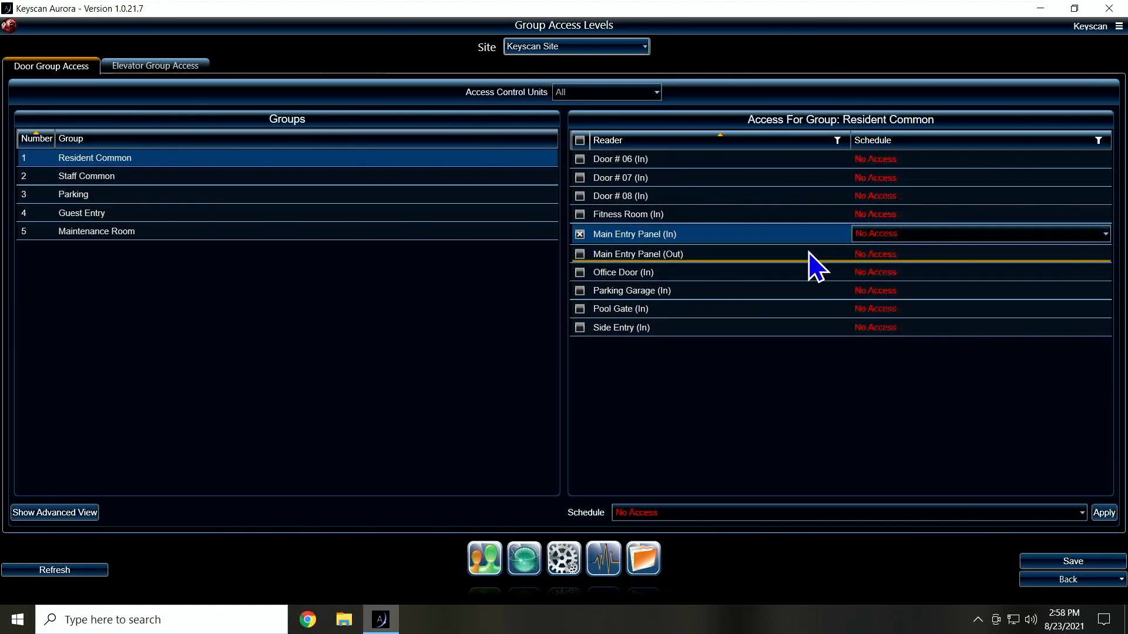
{"action": "left_click", "coordinate": [582, 254]}
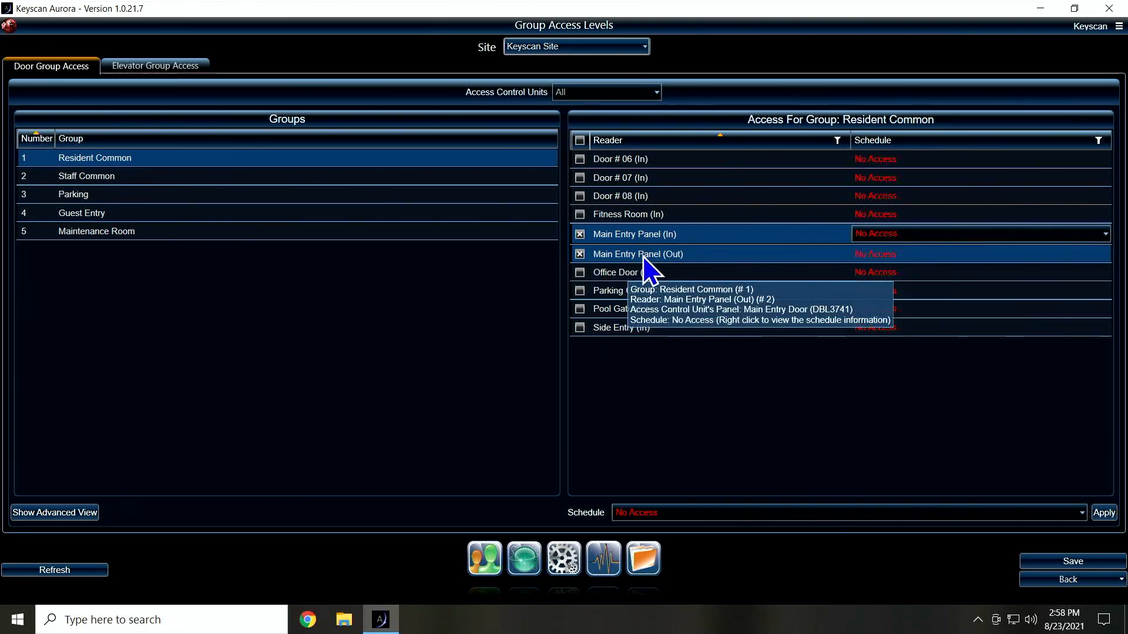
{"action": "left_click", "coordinate": [581, 291]}
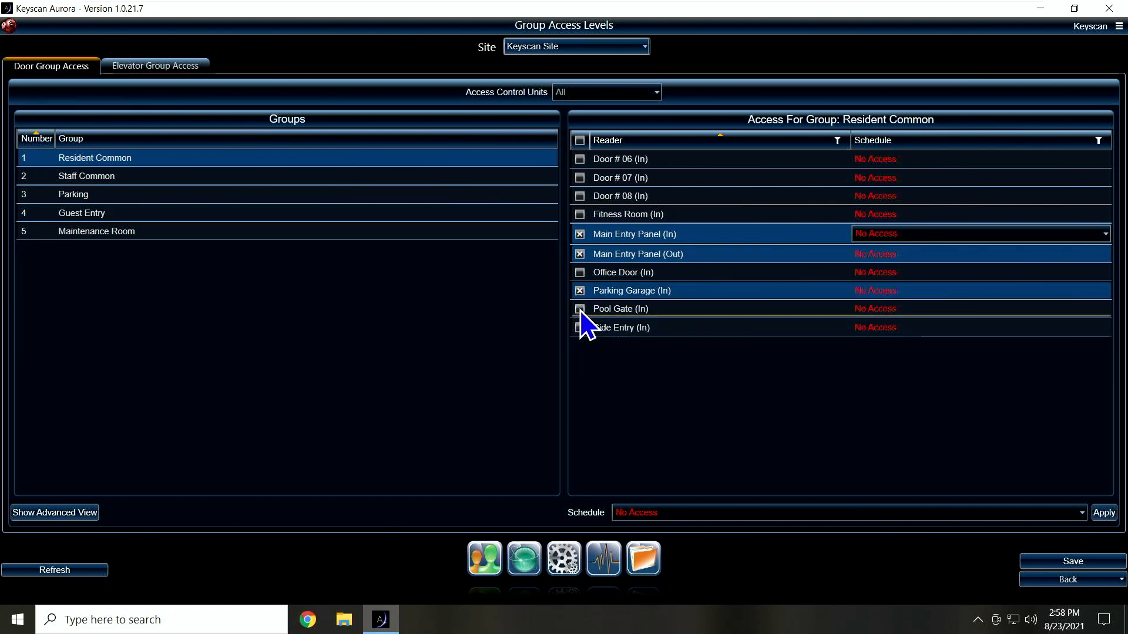
{"action": "left_click", "coordinate": [580, 312]}
{"action": "left_click", "coordinate": [580, 326]}
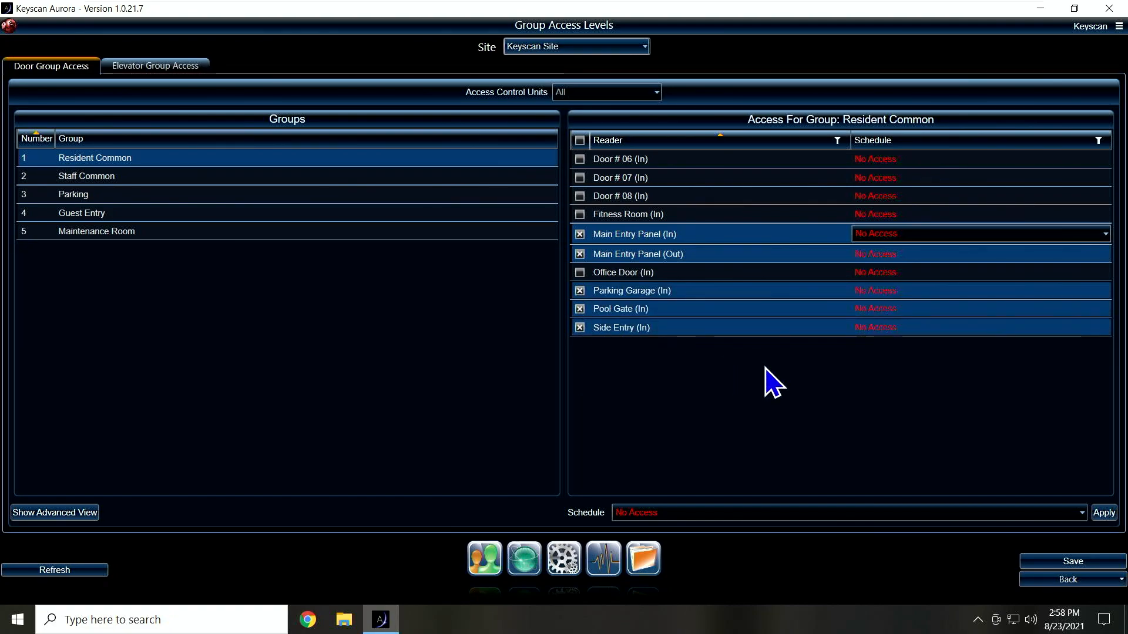
{"action": "left_click", "coordinate": [1081, 512]}
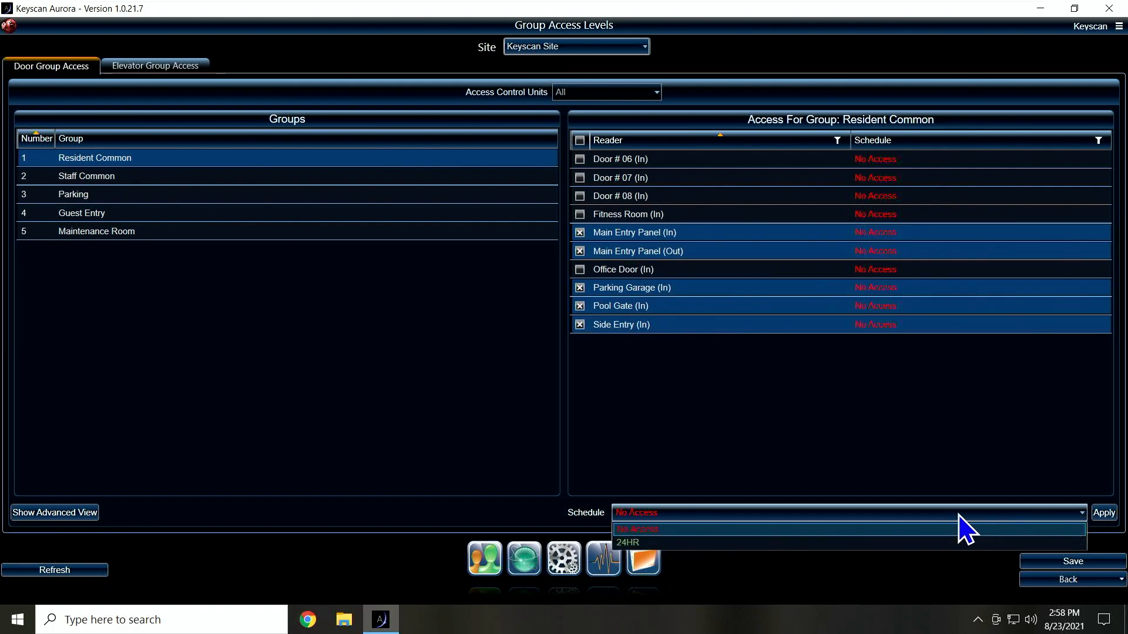
{"action": "left_click", "coordinate": [754, 542]}
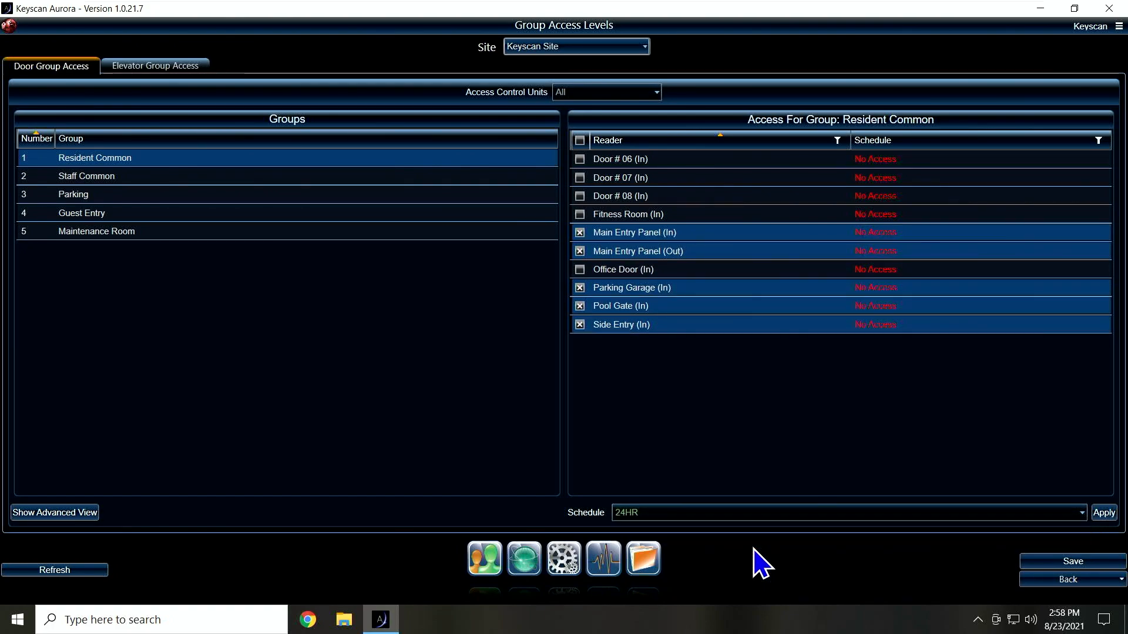
{"action": "left_click", "coordinate": [1104, 512]}
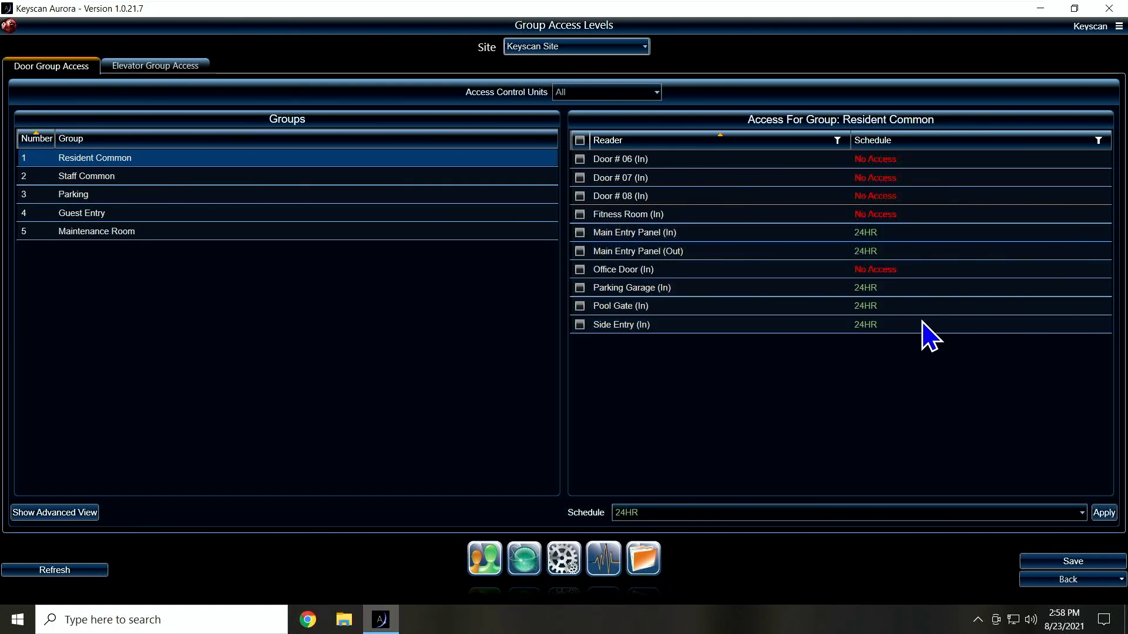
Give the Staff Common group the 24HR schedule on the Office Door (In) reader
{"action": "left_click", "coordinate": [285, 178]}
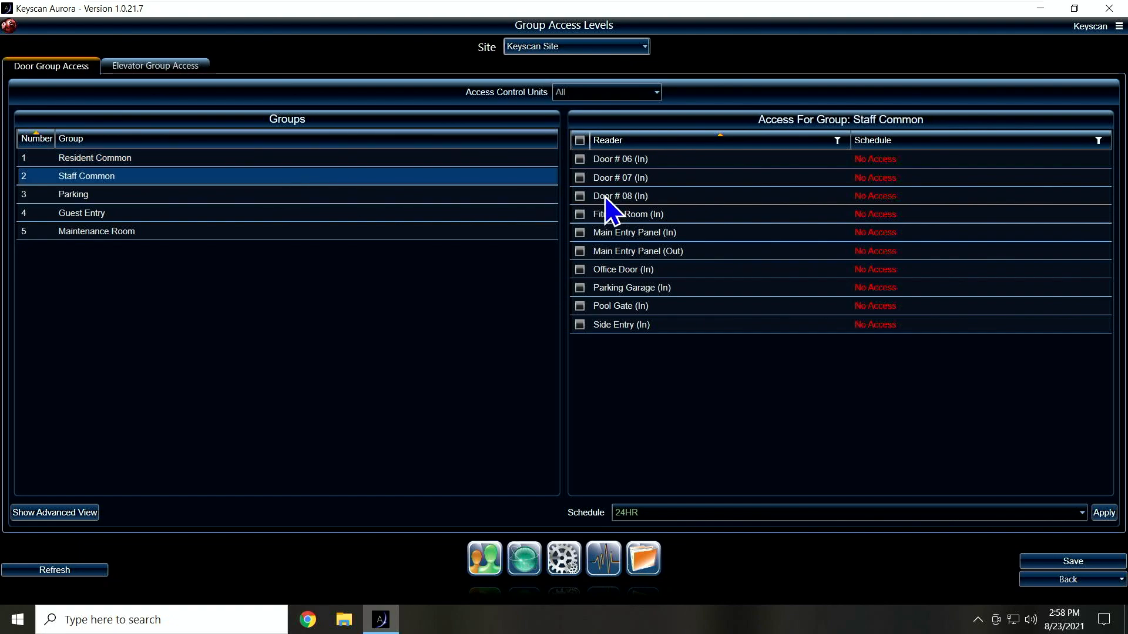
{"action": "left_click", "coordinate": [580, 269]}
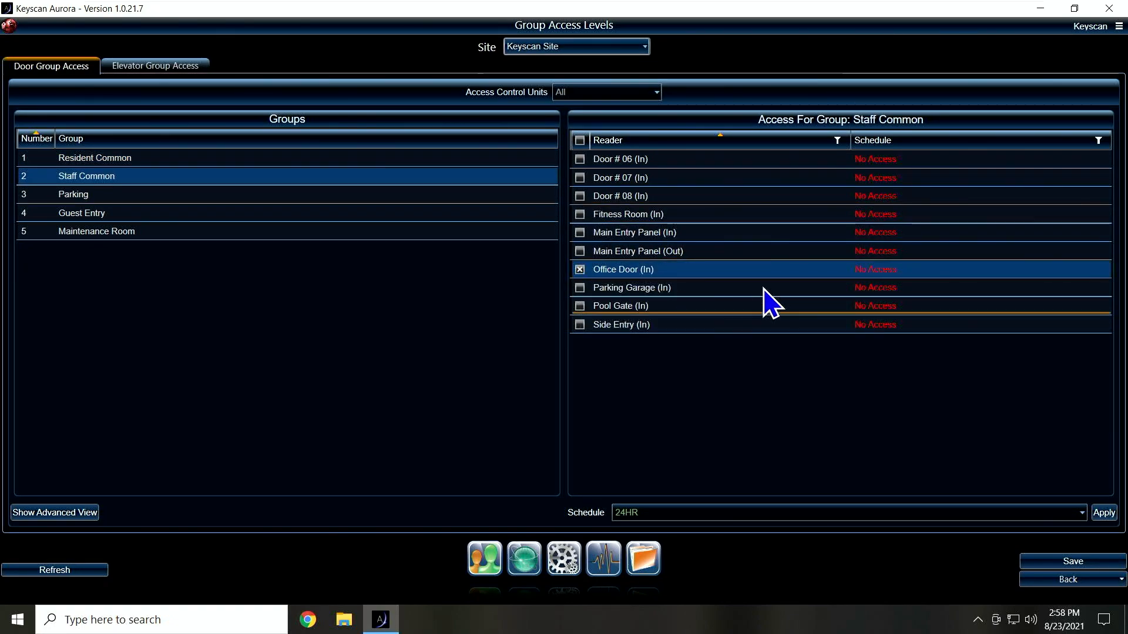
{"action": "left_click", "coordinate": [881, 272]}
{"action": "left_click", "coordinate": [889, 272]}
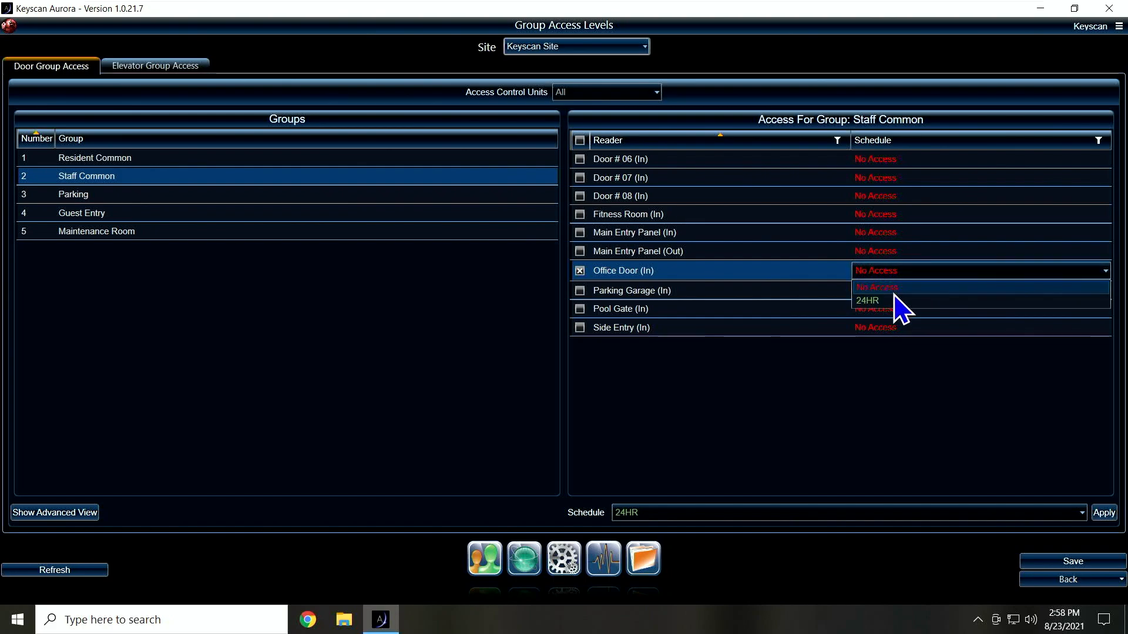
{"action": "left_click", "coordinate": [892, 301]}
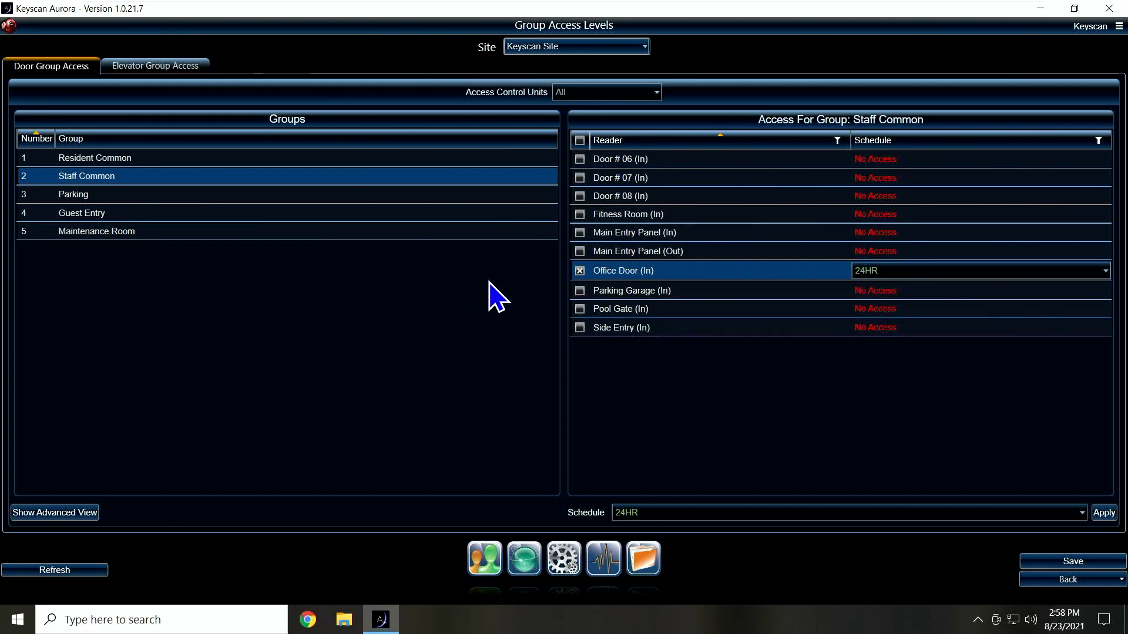
Give the Parking group the 24HR schedule on the Parking Garage (In) reader
{"action": "left_click", "coordinate": [377, 201]}
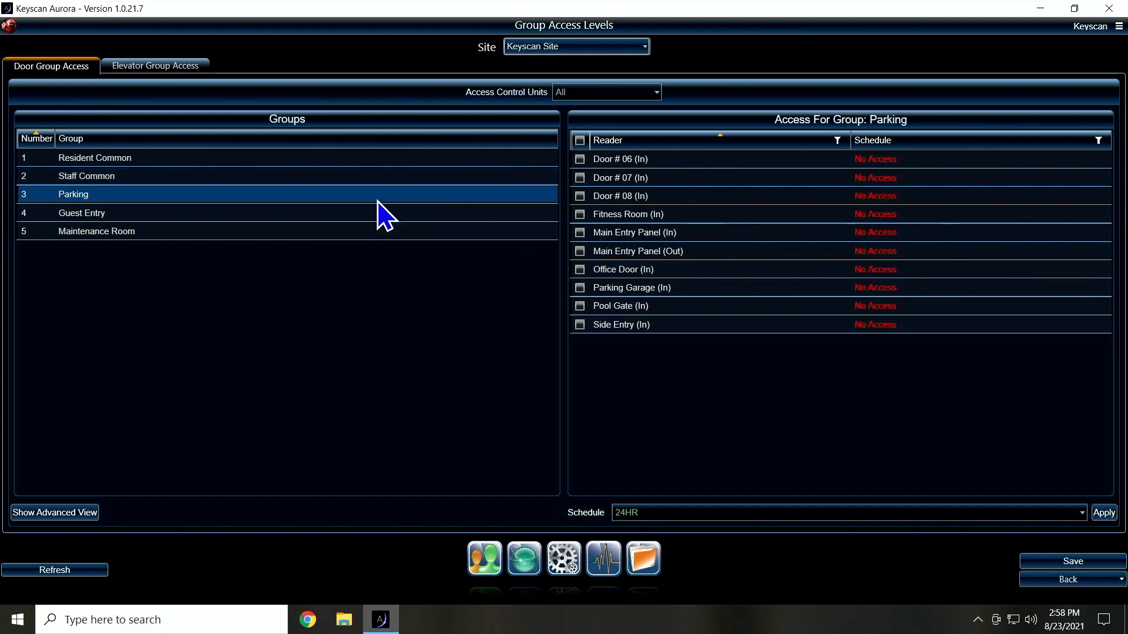
{"action": "left_click", "coordinate": [885, 297]}
{"action": "left_click", "coordinate": [893, 295]}
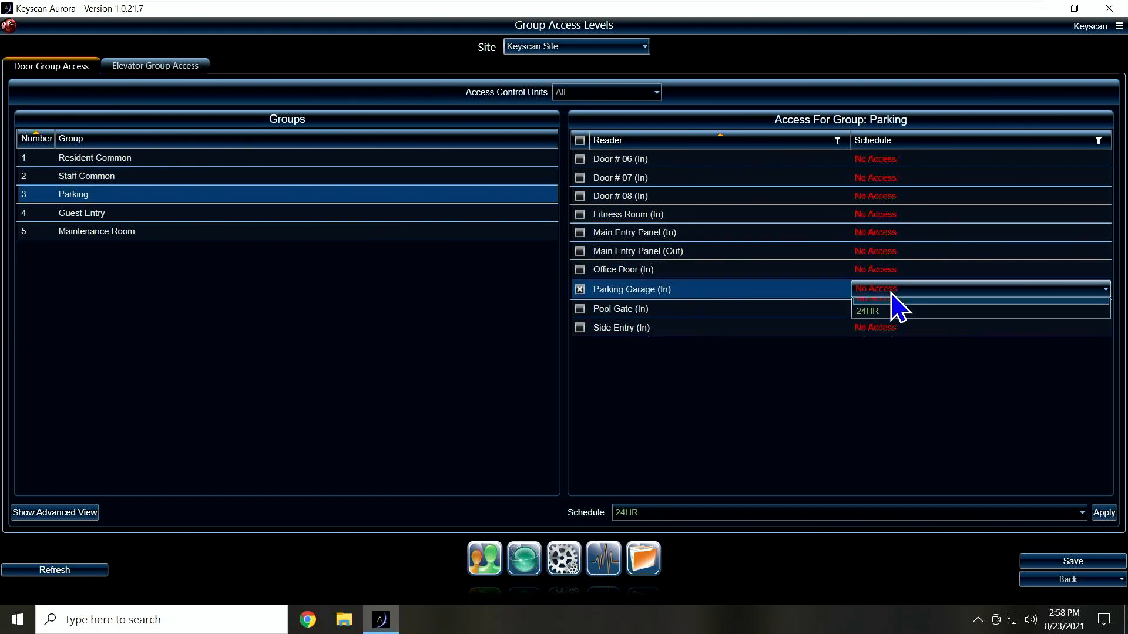
{"action": "left_click", "coordinate": [892, 318]}
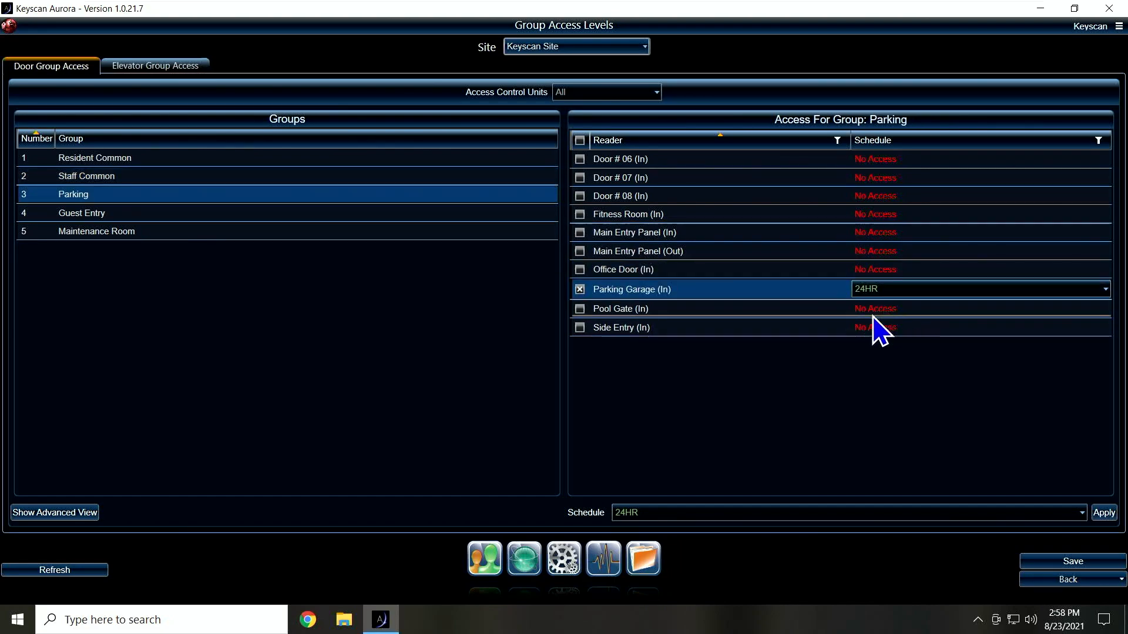
Give the Guest Entry group the 24HR schedule on the Main Entry Panel (In) reader
{"action": "left_click", "coordinate": [371, 212]}
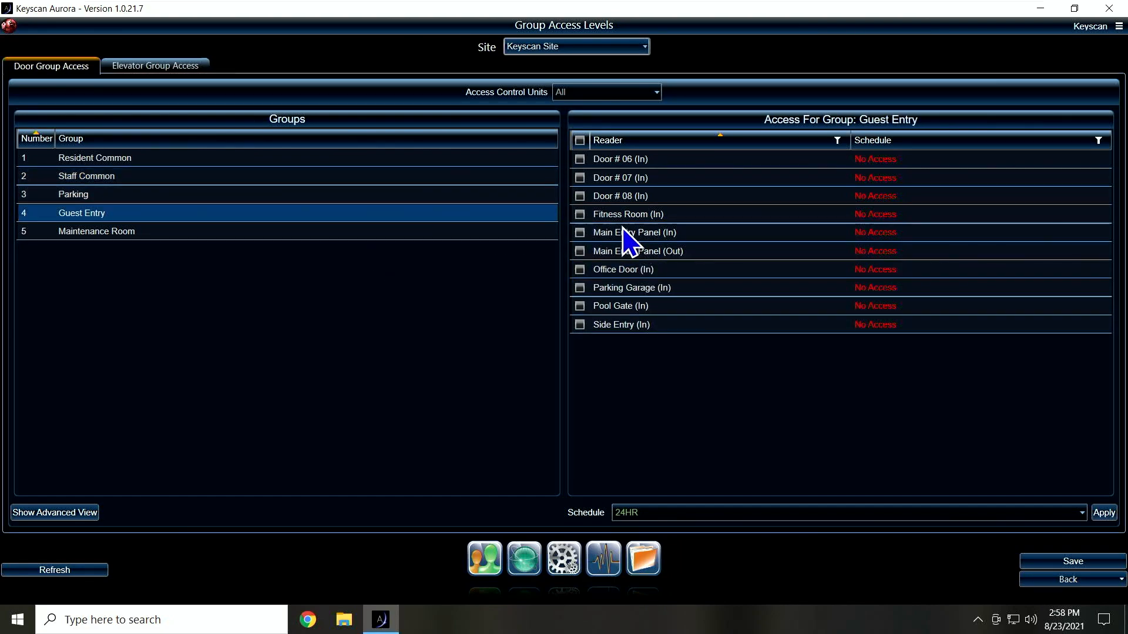
{"action": "left_click", "coordinate": [878, 236]}
{"action": "left_click", "coordinate": [878, 236]}
{"action": "left_click", "coordinate": [881, 260]}
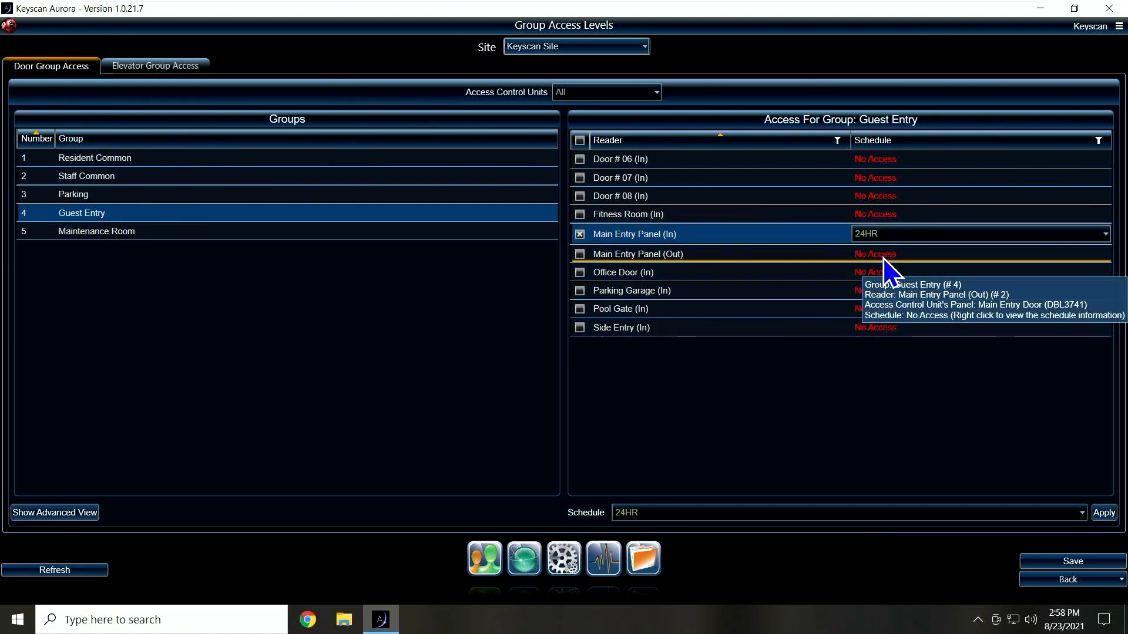
Give the Maintenance Room group the 24HR schedule on the Door # 06 (In) reader and save the access levels
{"action": "left_click", "coordinate": [453, 232]}
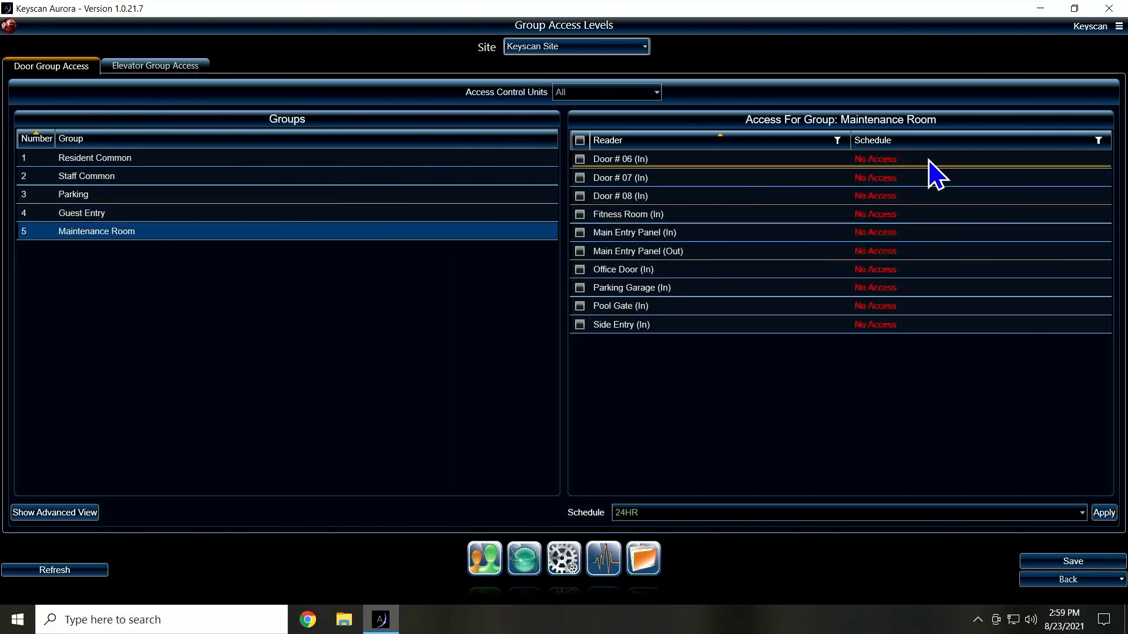
{"action": "left_click", "coordinate": [881, 166]}
{"action": "left_click", "coordinate": [888, 171]}
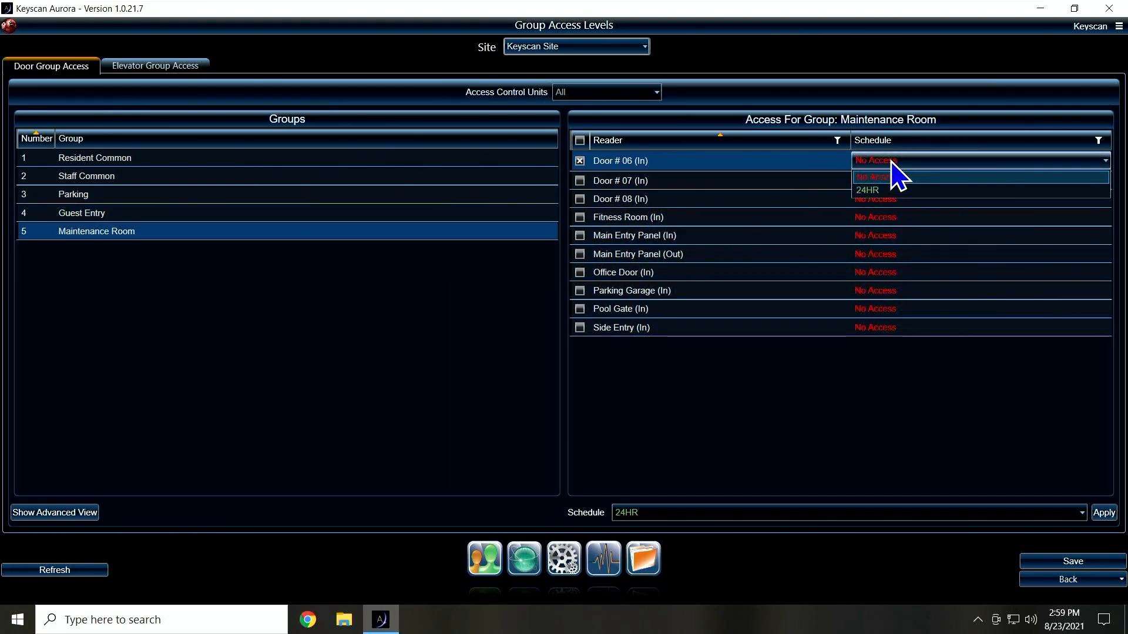
{"action": "left_click", "coordinate": [888, 191]}
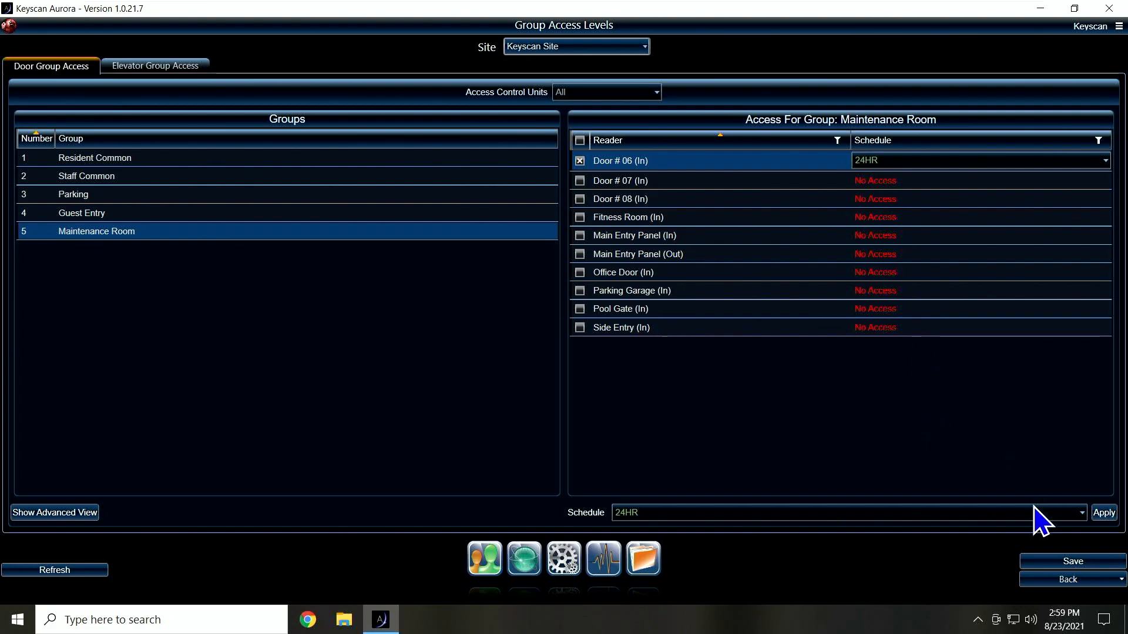
{"action": "left_click", "coordinate": [1040, 563]}
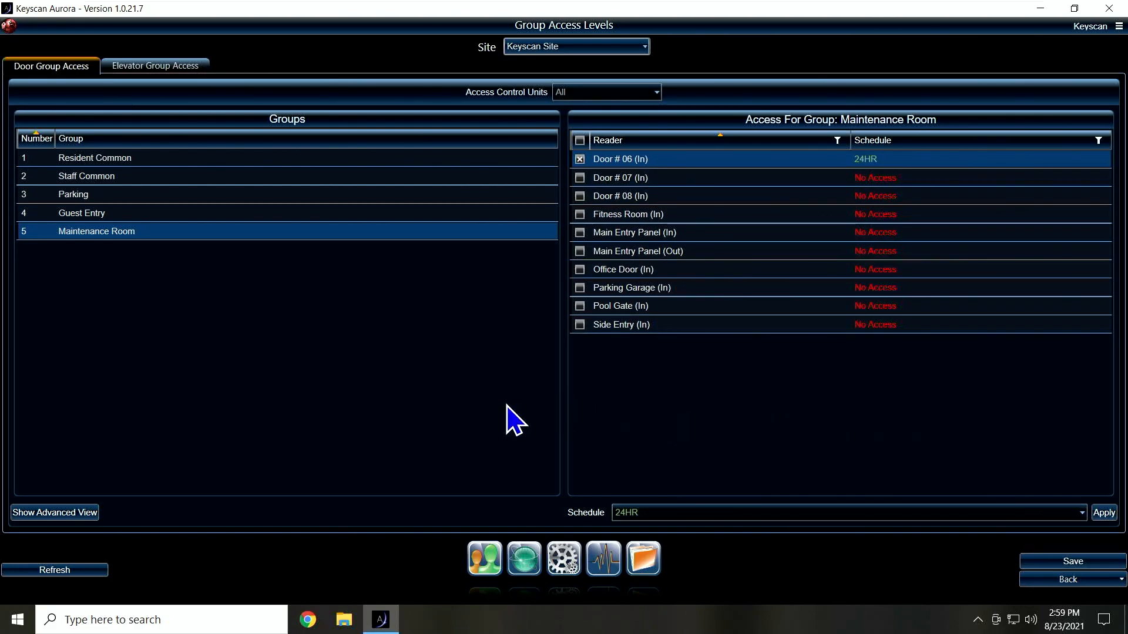